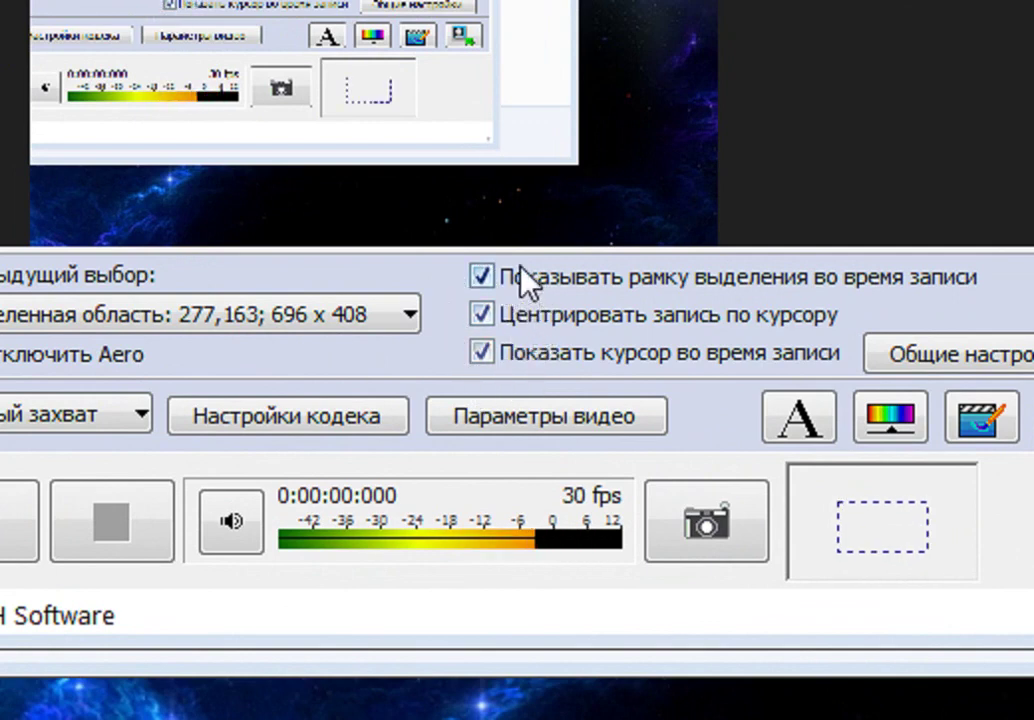
Turn the display of the selection frame during recording off and back on.
{"action": "left_click", "coordinate": [479, 274]}
{"action": "left_click", "coordinate": [479, 274]}
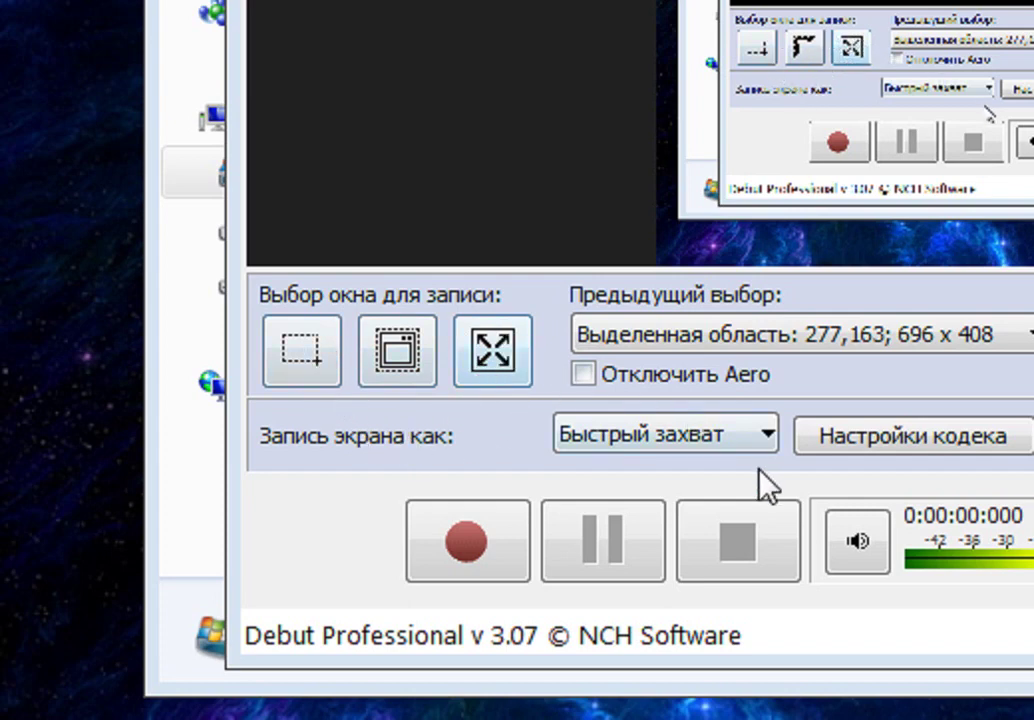
Examine the screen recording formats, the codec quality settings and the video parameters, cancelling out of each.
{"action": "left_click", "coordinate": [770, 440]}
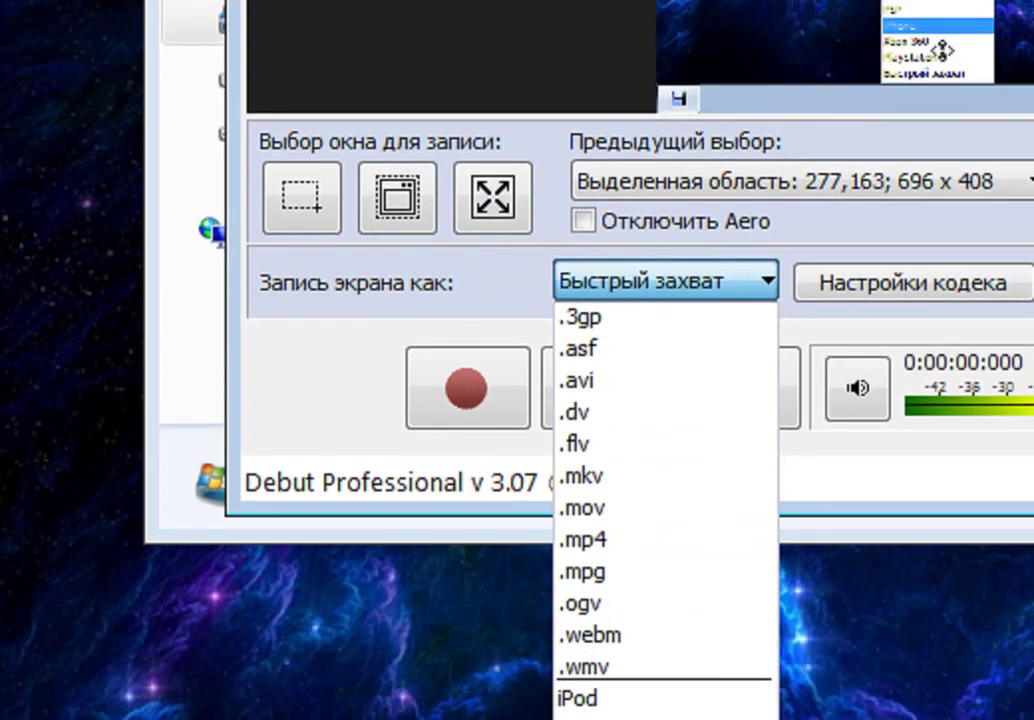
{"action": "left_click", "coordinate": [766, 284]}
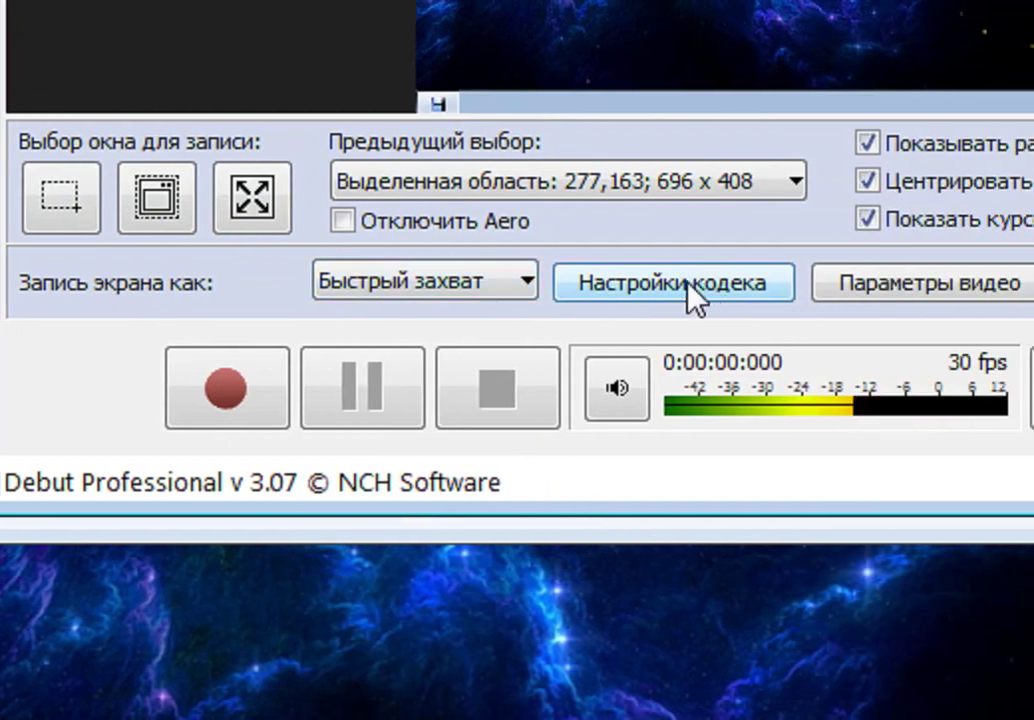
{"action": "left_click", "coordinate": [690, 293]}
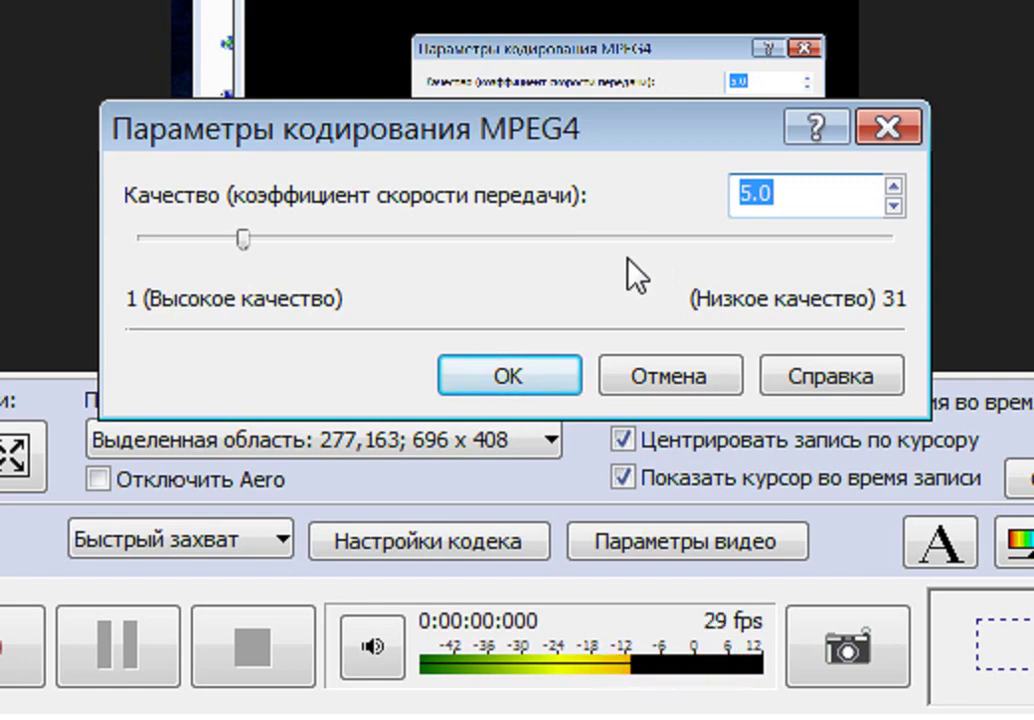
{"action": "left_click", "coordinate": [672, 394]}
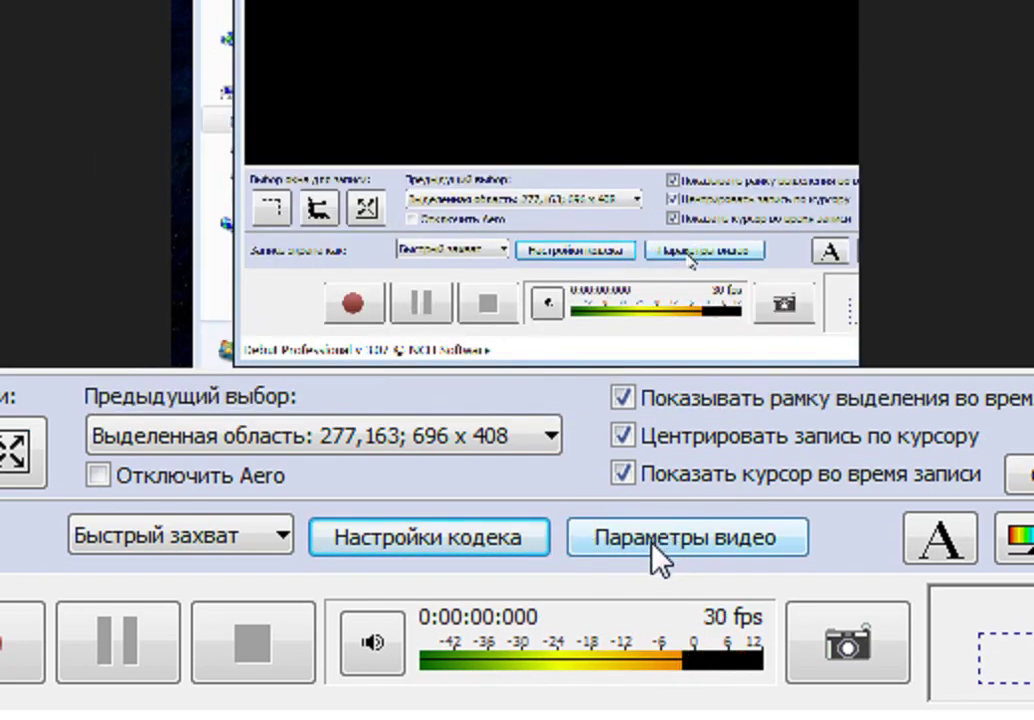
{"action": "left_click", "coordinate": [655, 553]}
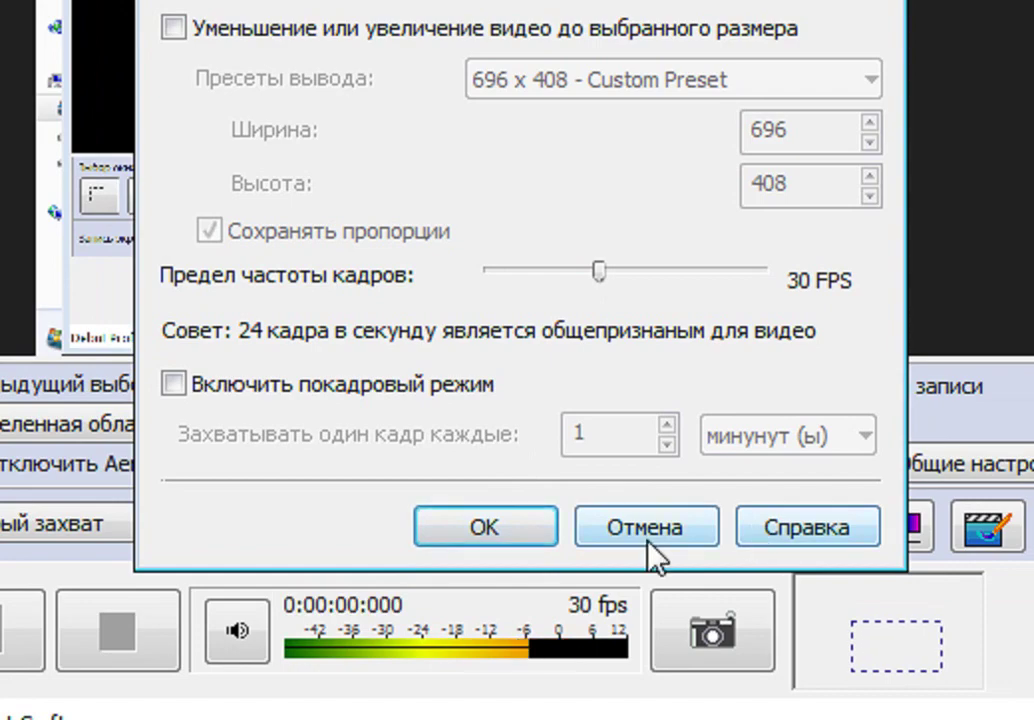
{"action": "left_click", "coordinate": [653, 548]}
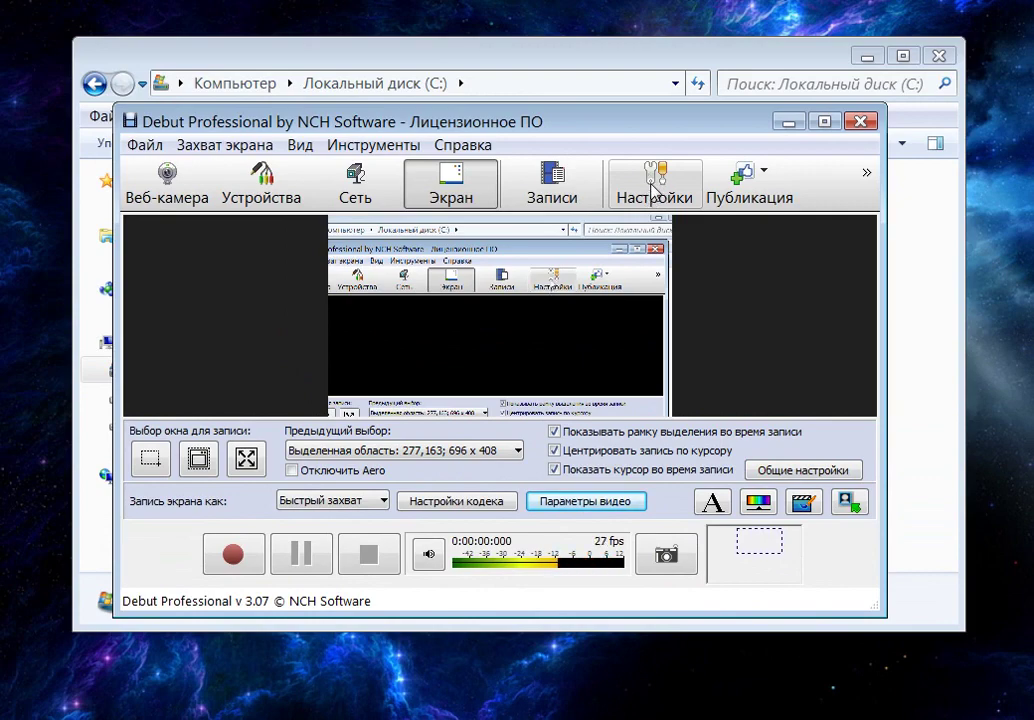
Open the general settings and review the video source and audio recording options.
{"action": "left_click", "coordinate": [800, 476]}
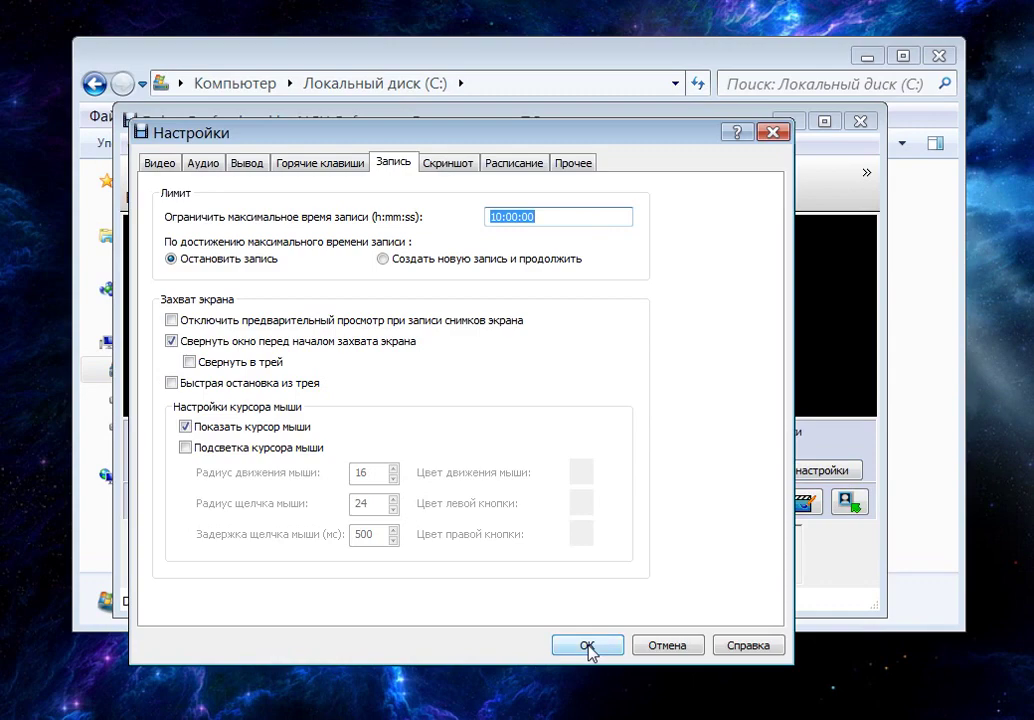
{"action": "left_click", "coordinate": [160, 163]}
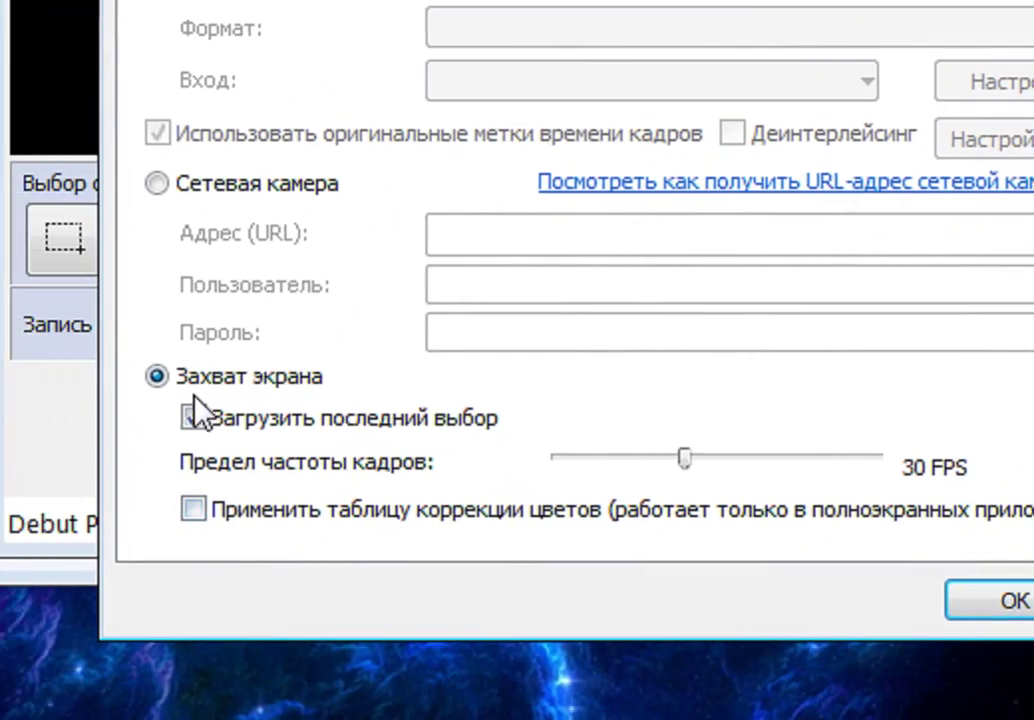
{"action": "left_click", "coordinate": [192, 414]}
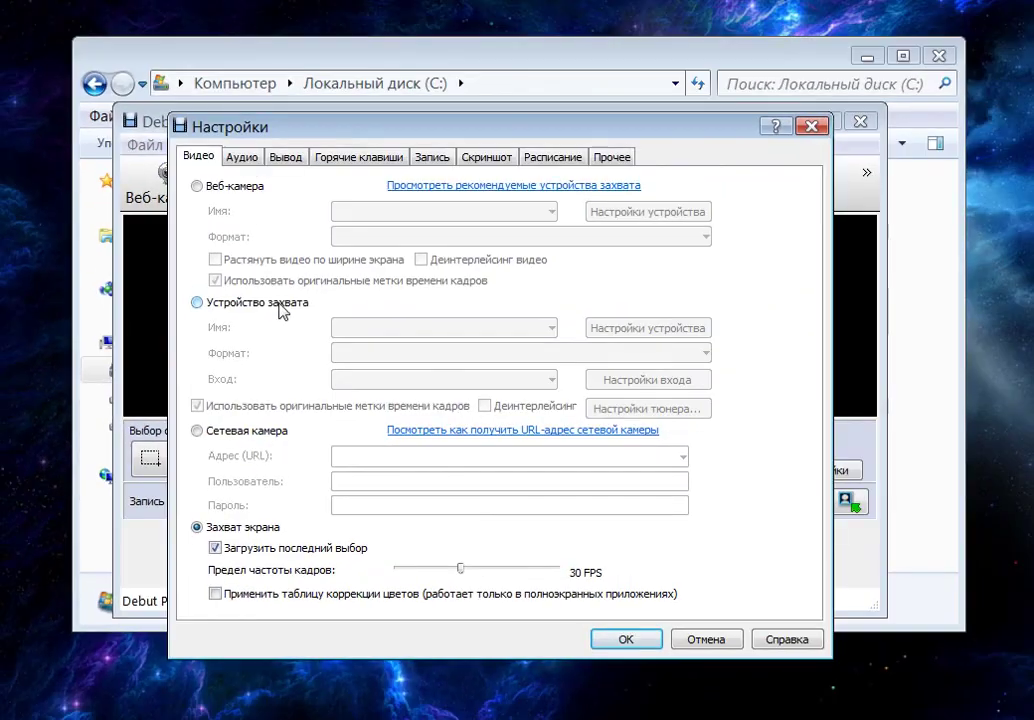
{"action": "left_click", "coordinate": [240, 158]}
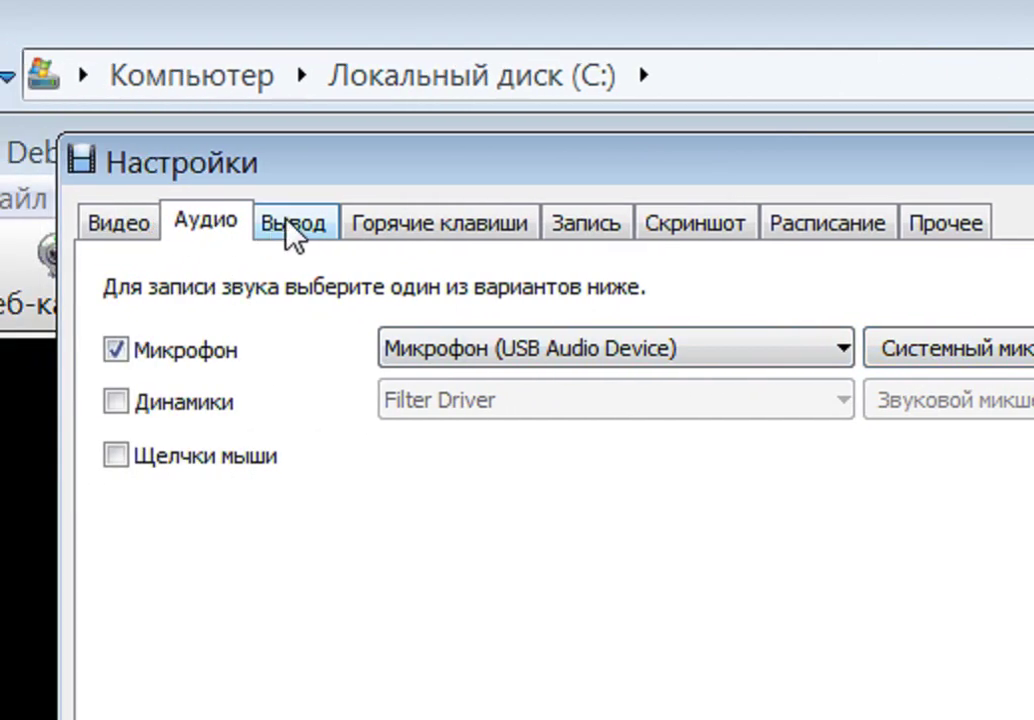
Review the output settings for recordings, including the destination folder choice and the file name format.
{"action": "left_click", "coordinate": [290, 228]}
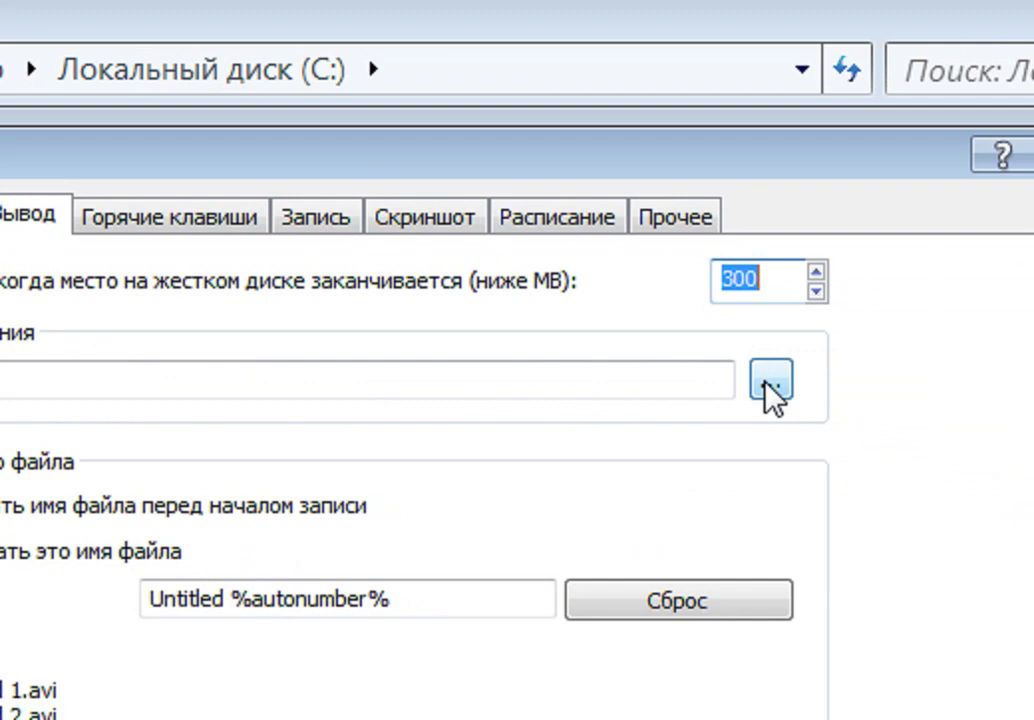
{"action": "left_click", "coordinate": [771, 382]}
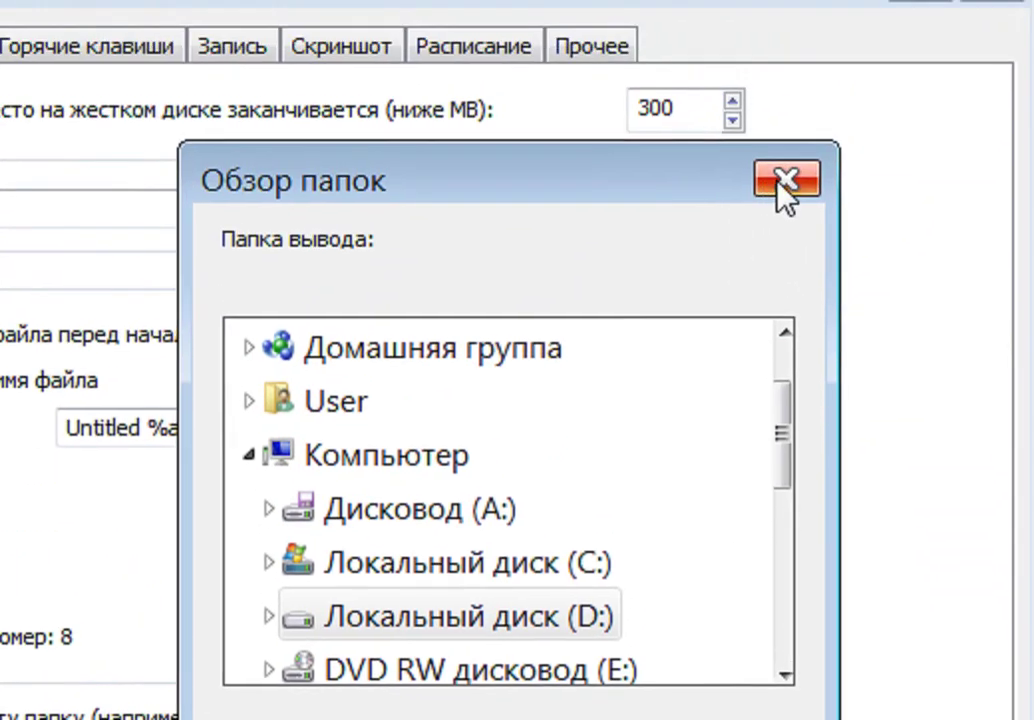
{"action": "left_click", "coordinate": [785, 180]}
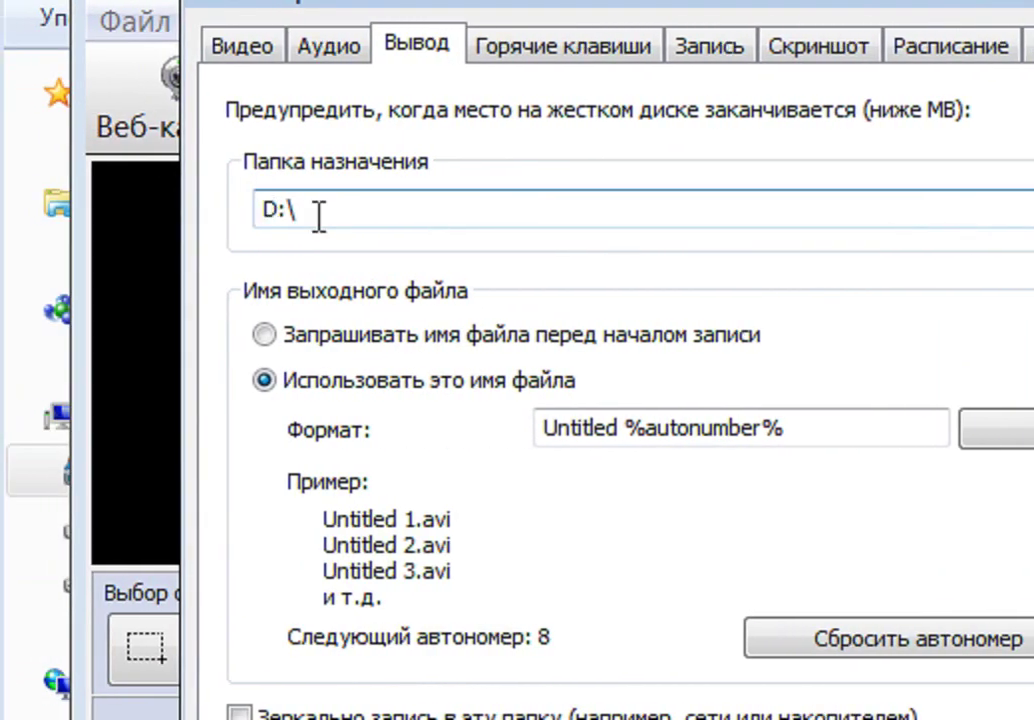
{"action": "left_click", "coordinate": [617, 428]}
{"action": "left_click_drag", "start_coordinate": [617, 428], "coordinate": [528, 440]}
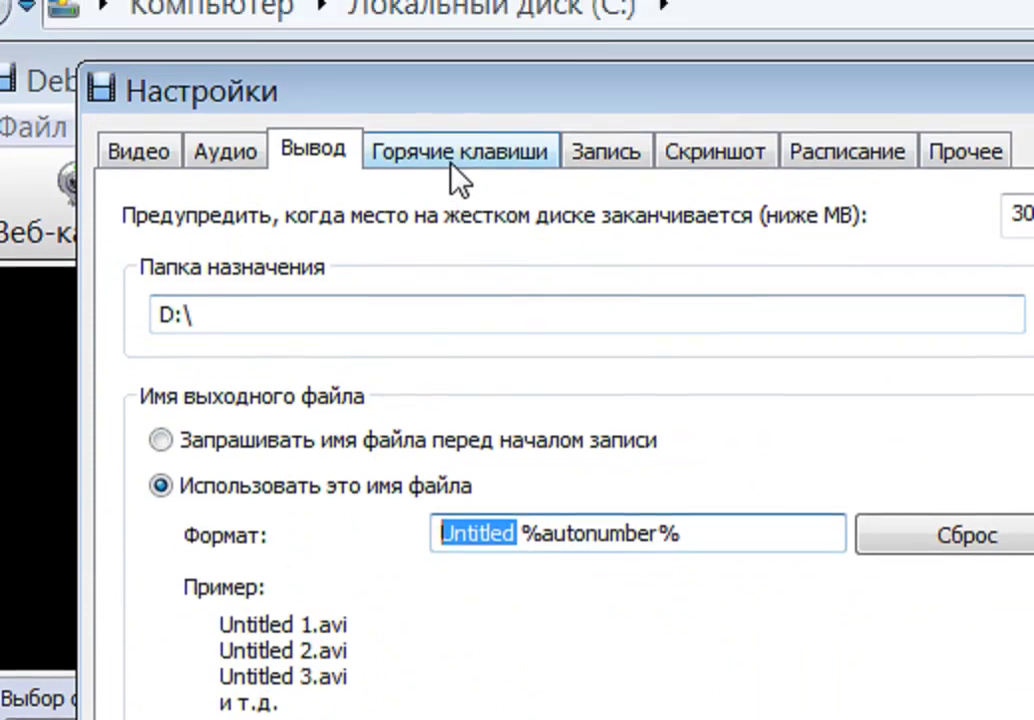
Change the system hotkey of the Снимок command to 1.
{"action": "left_click", "coordinate": [451, 166]}
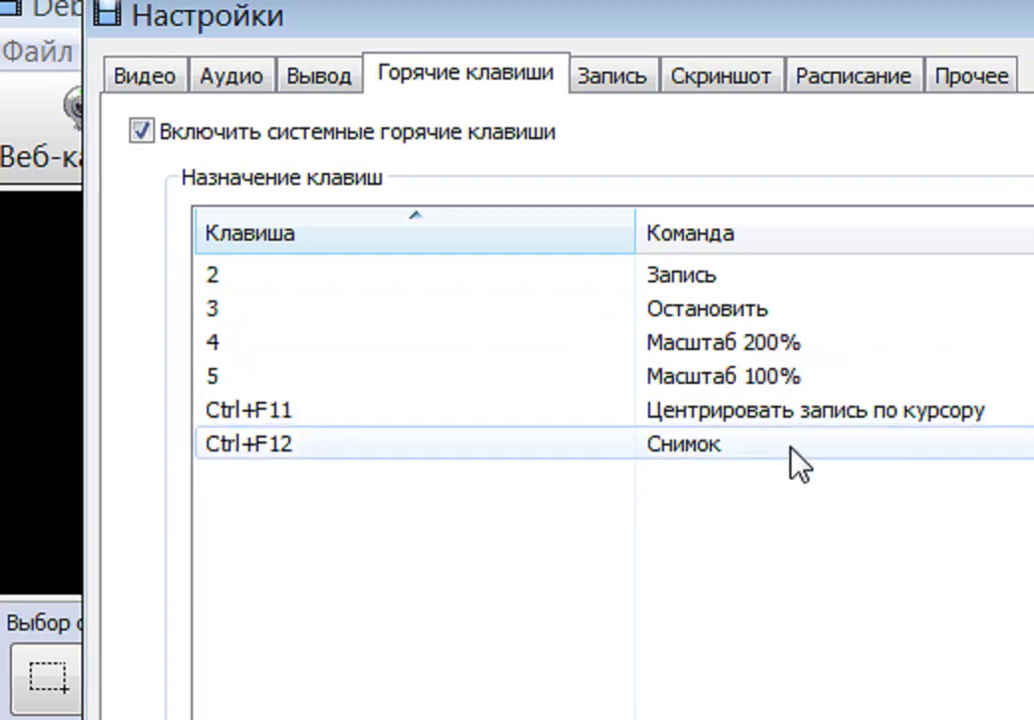
{"action": "left_click", "coordinate": [686, 452]}
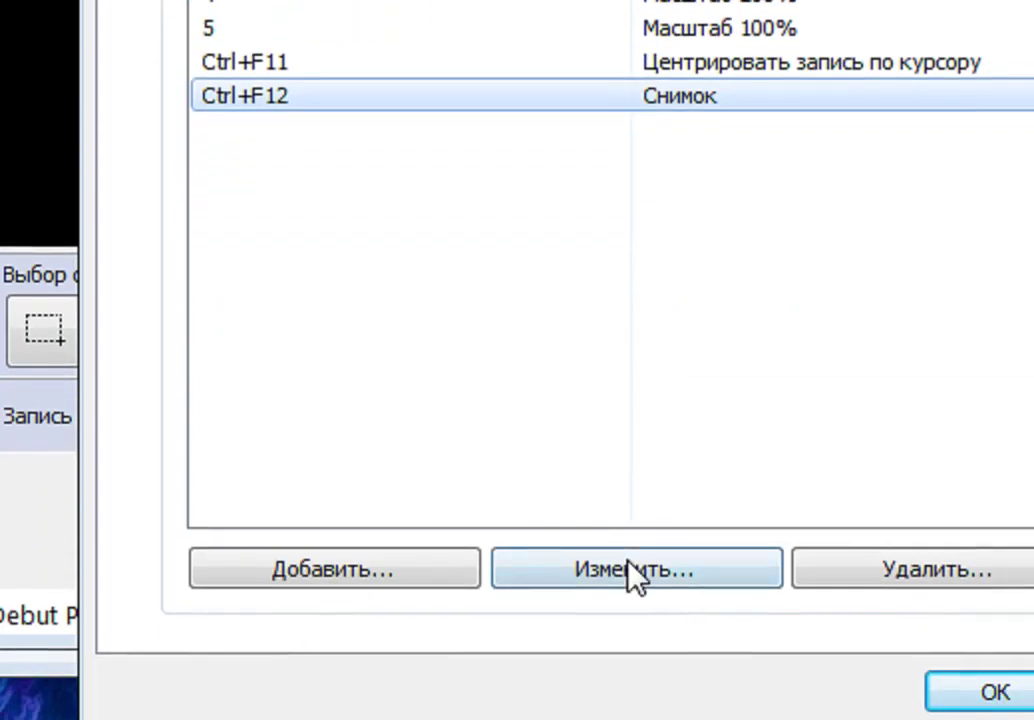
{"action": "left_click", "coordinate": [632, 545]}
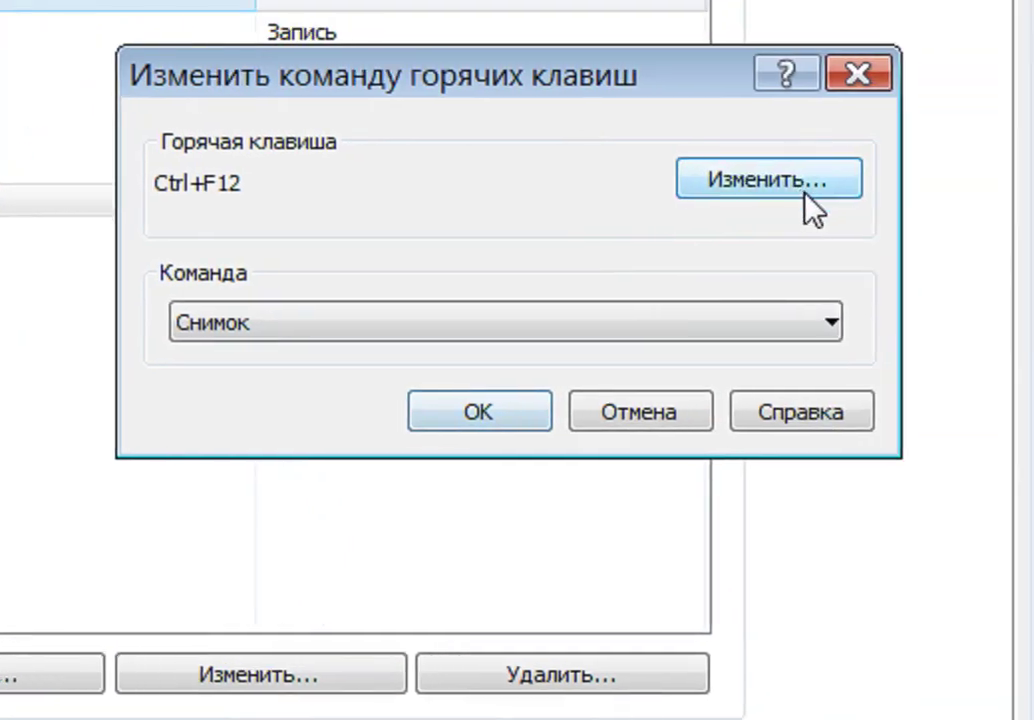
{"action": "left_click", "coordinate": [780, 190]}
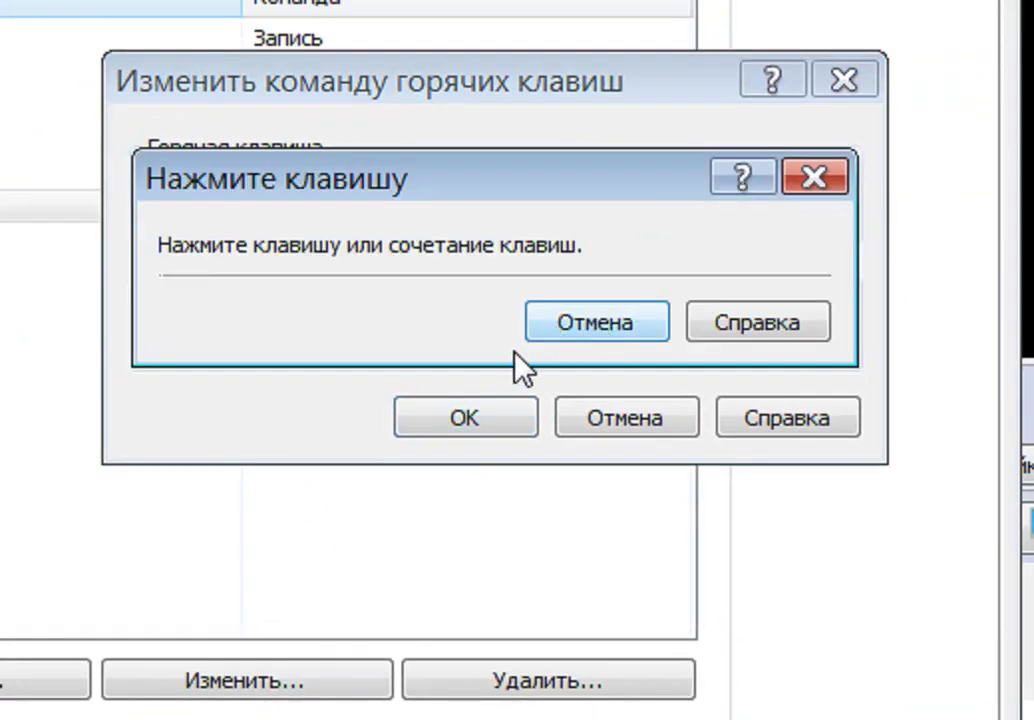
{"action": "key", "text": "1"}
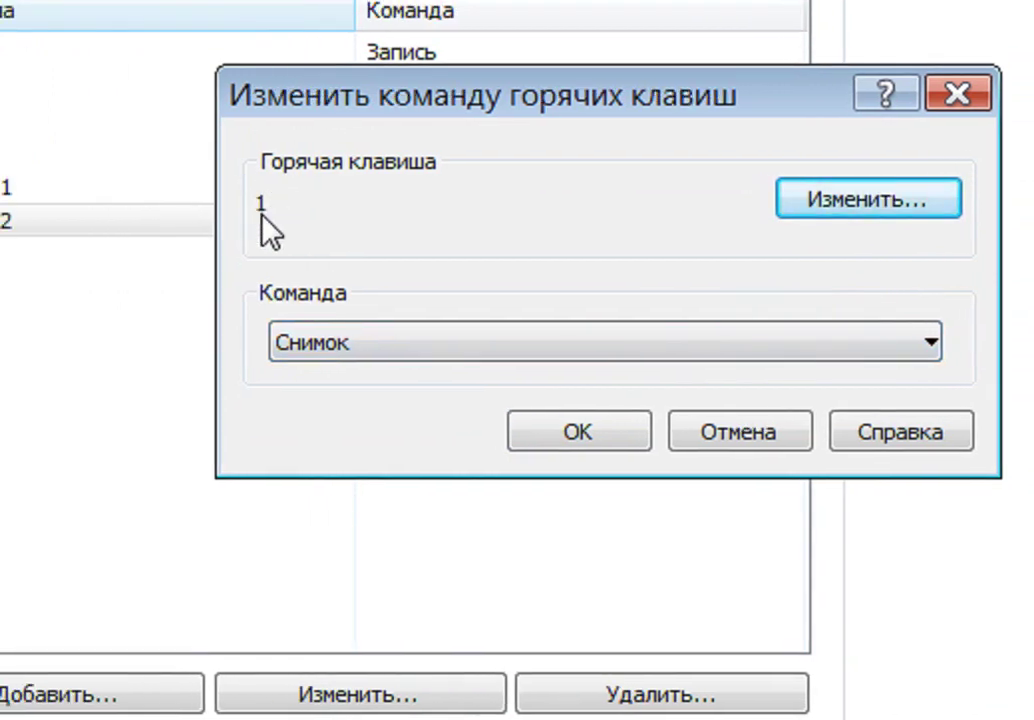
{"action": "left_click", "coordinate": [562, 430]}
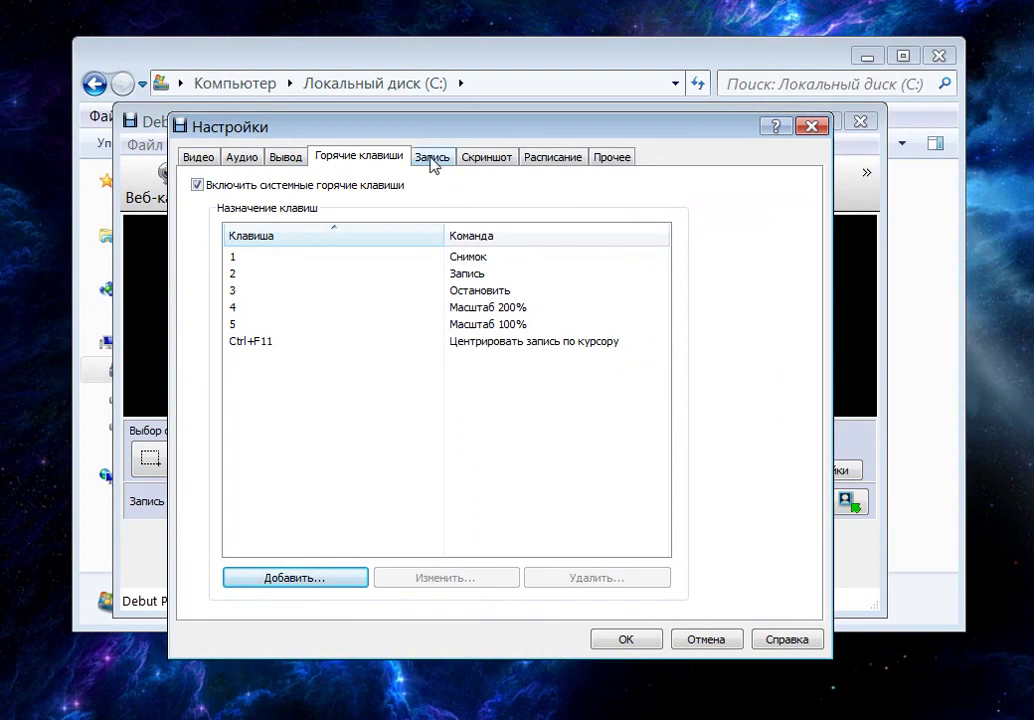
Review the recording settings and try editing the maximum recording time limit.
{"action": "left_click", "coordinate": [644, 3]}
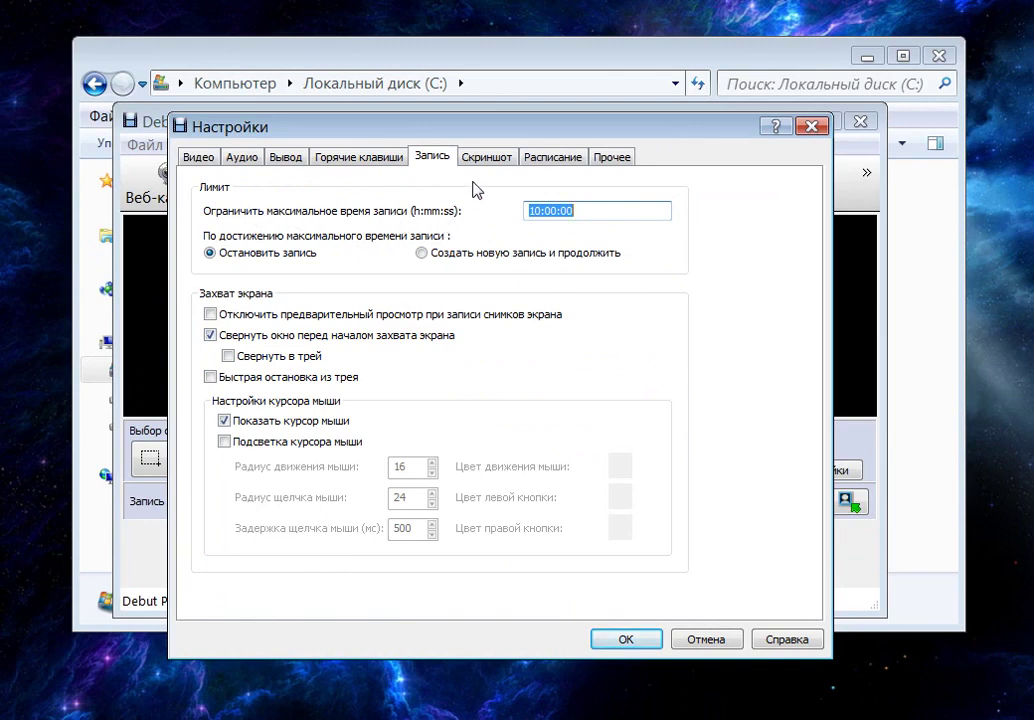
{"action": "left_click", "coordinate": [558, 215]}
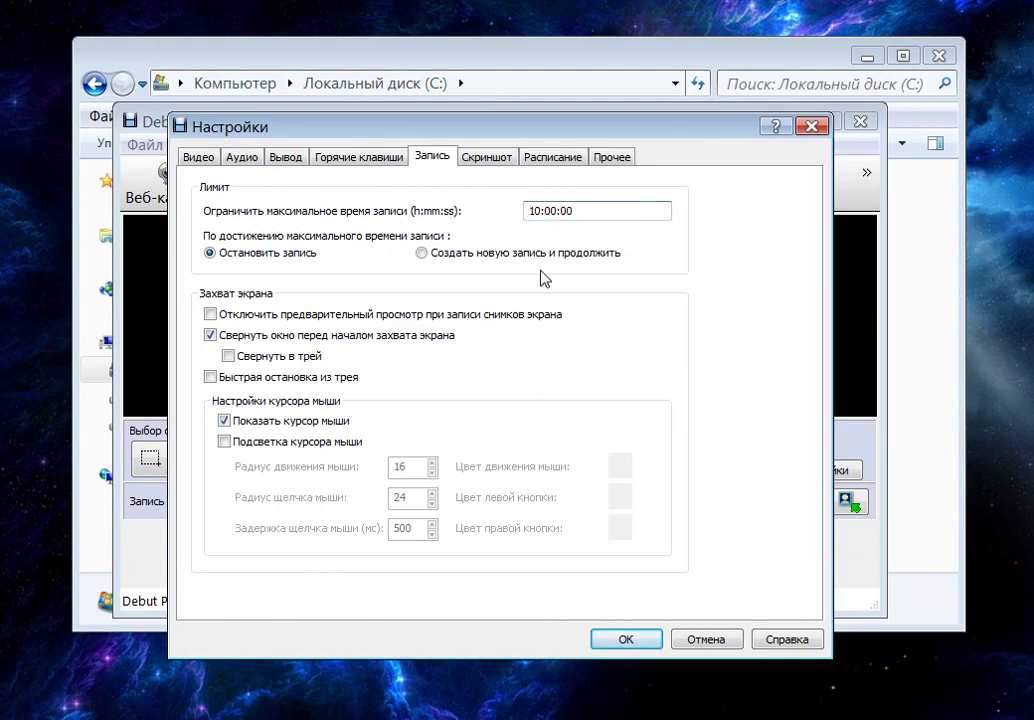
{"action": "type", "text": "09"}
{"action": "key", "text": "BackSpace"}
{"action": "key", "text": "BackSpace"}
{"action": "left_click", "coordinate": [542, 210]}
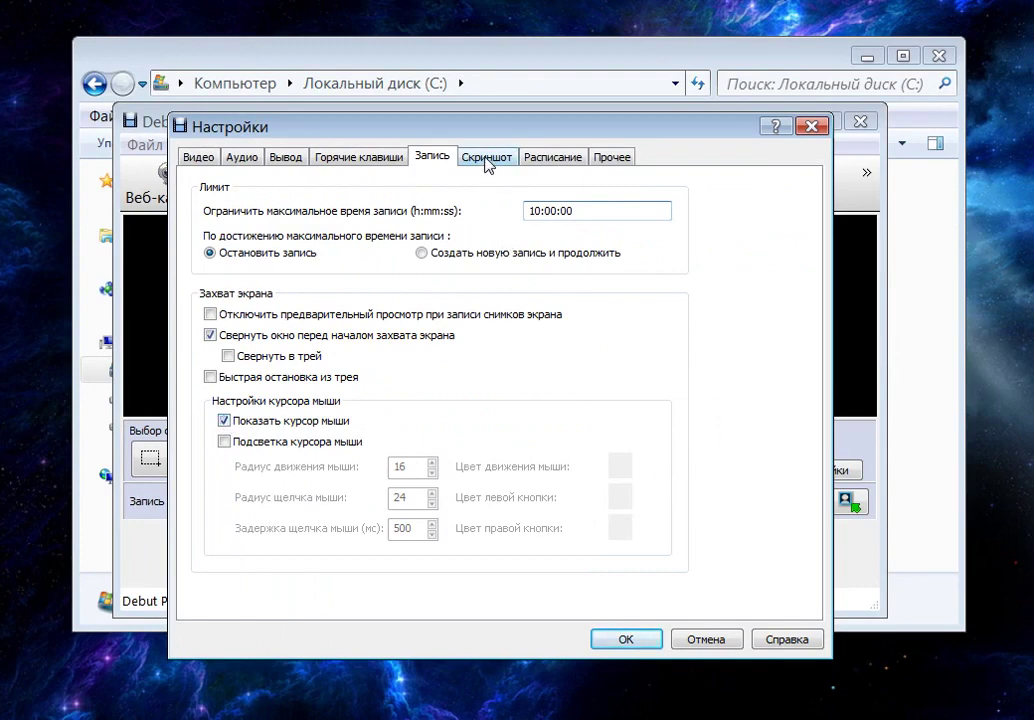
Set the screenshot quality to Высокое качество and choose .jpg as the screenshot format.
{"action": "left_click", "coordinate": [486, 158]}
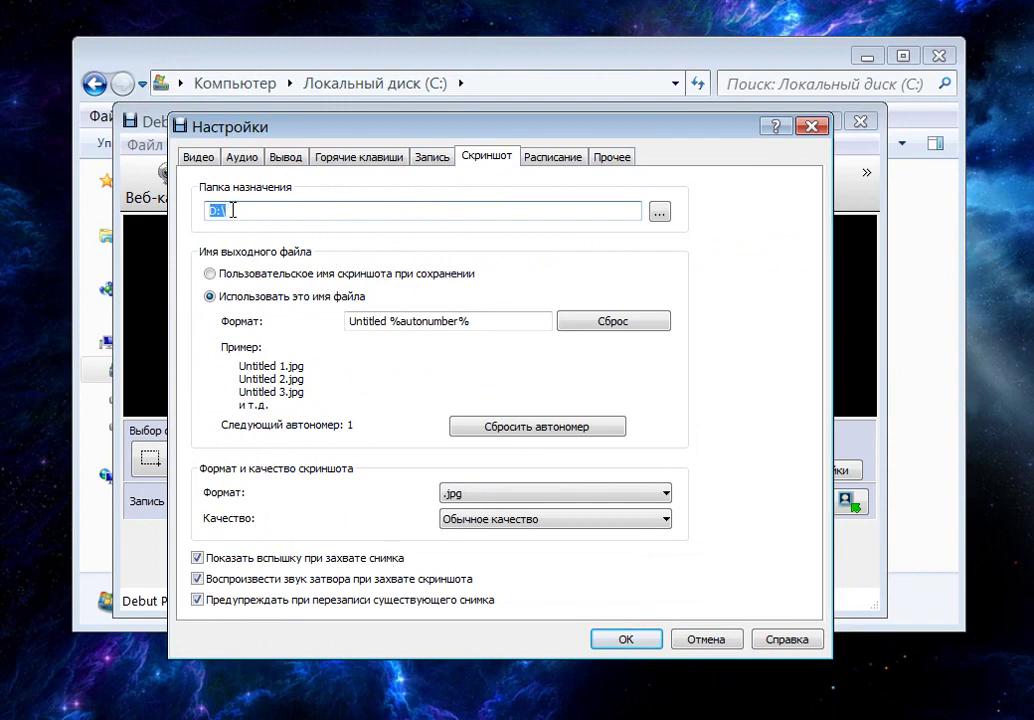
{"action": "left_click", "coordinate": [667, 524]}
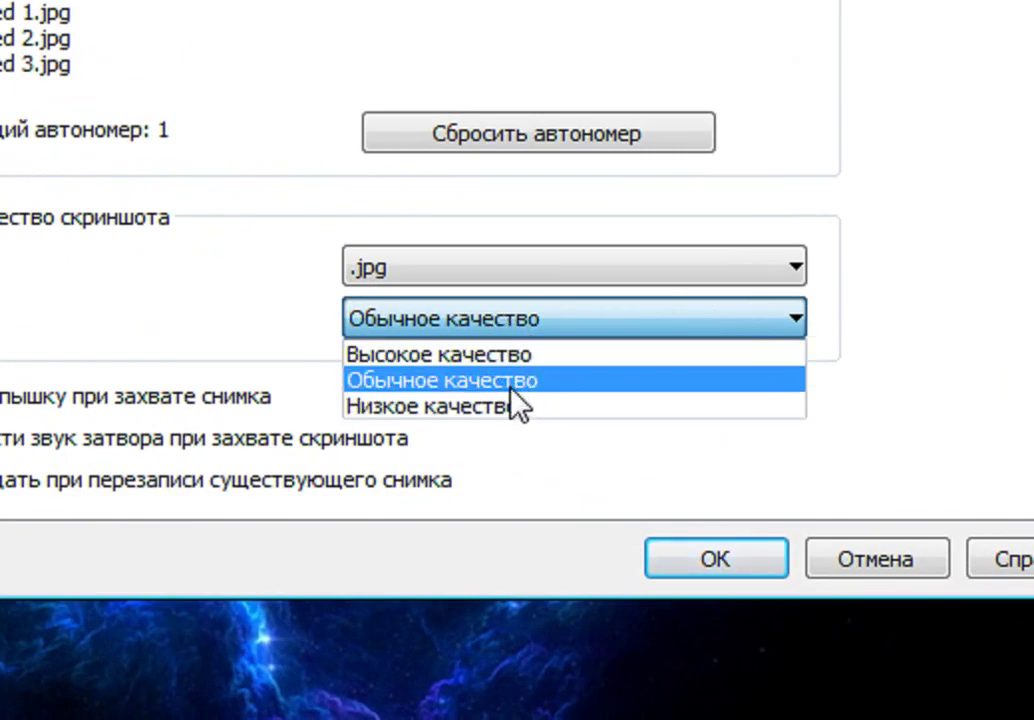
{"action": "left_click", "coordinate": [574, 354]}
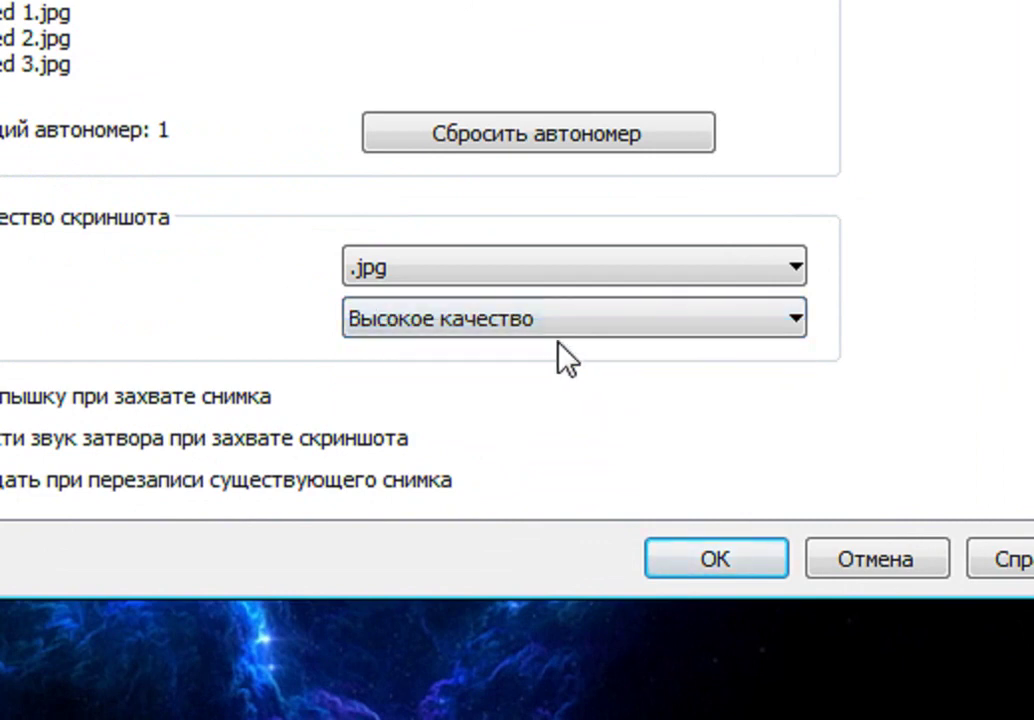
{"action": "left_click", "coordinate": [796, 267]}
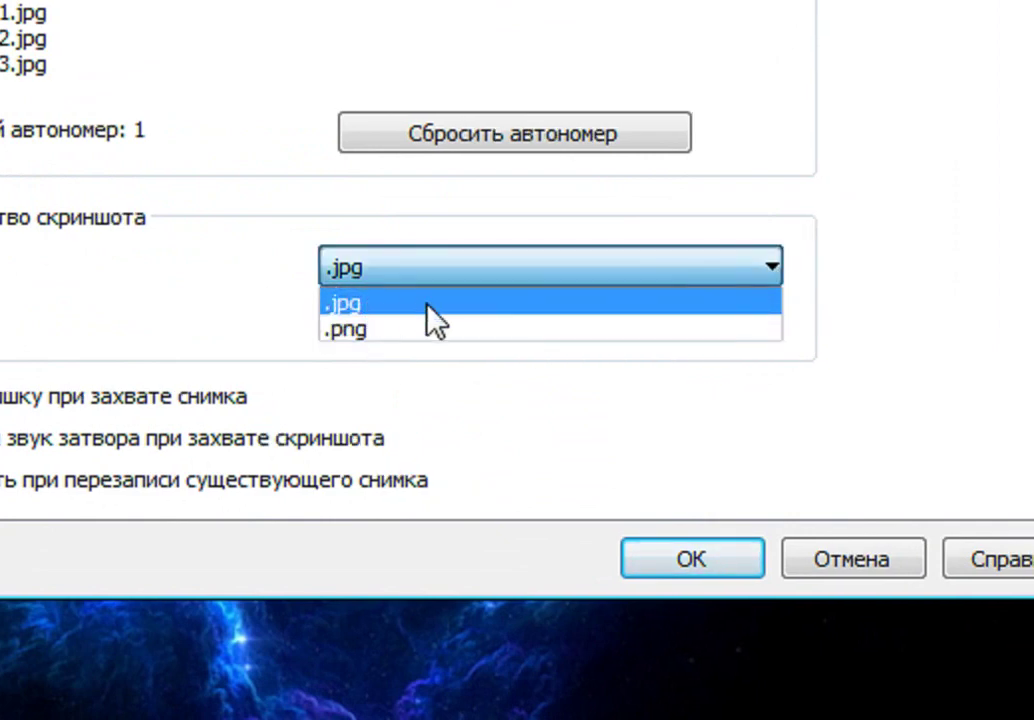
{"action": "left_click", "coordinate": [427, 305]}
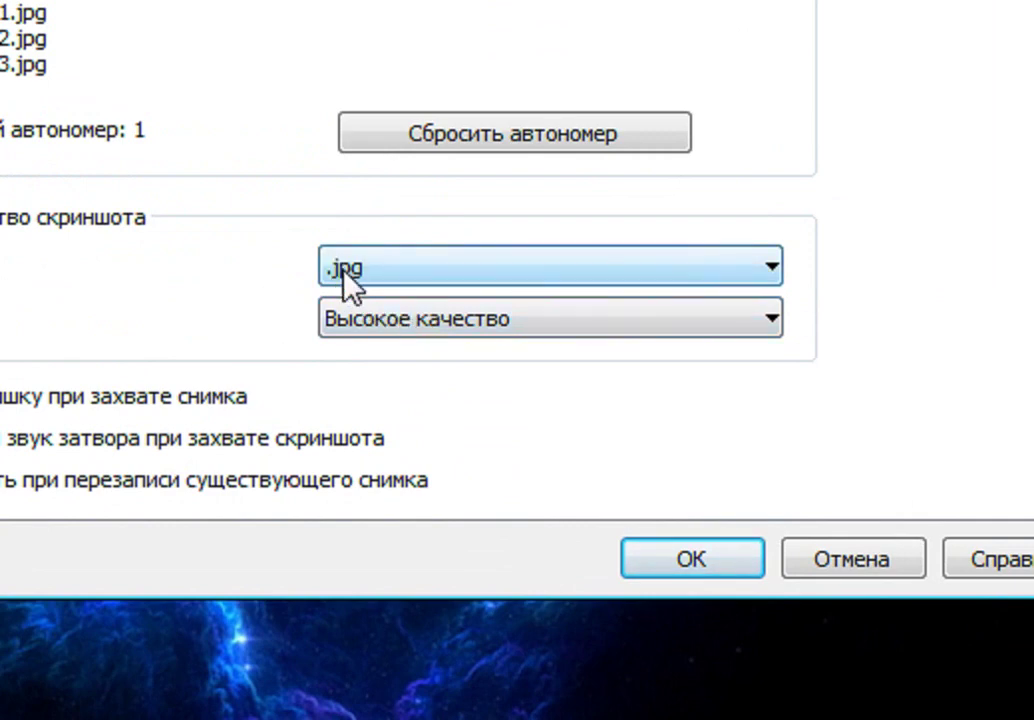